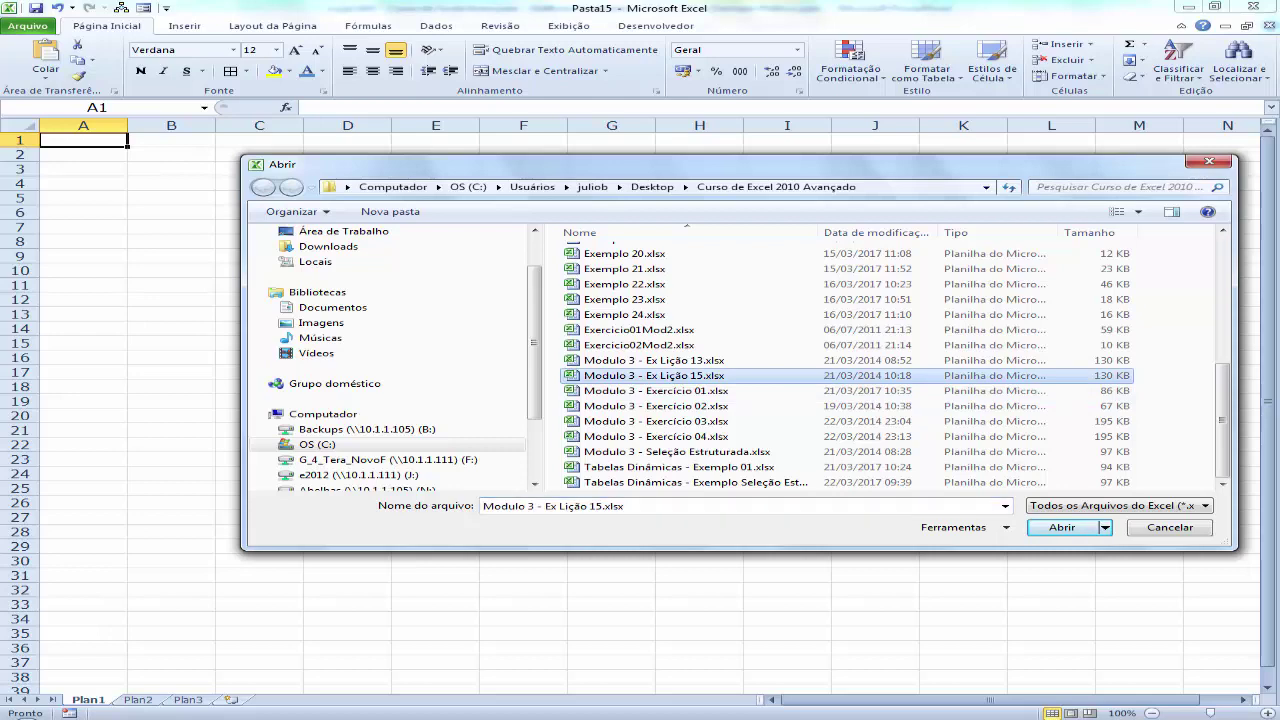
Step: Open the workbook "Modulo 3 - Ex Lição 15.xlsx" and set the worksheet zoom to 110%
{"action": "key", "text": "Return"}
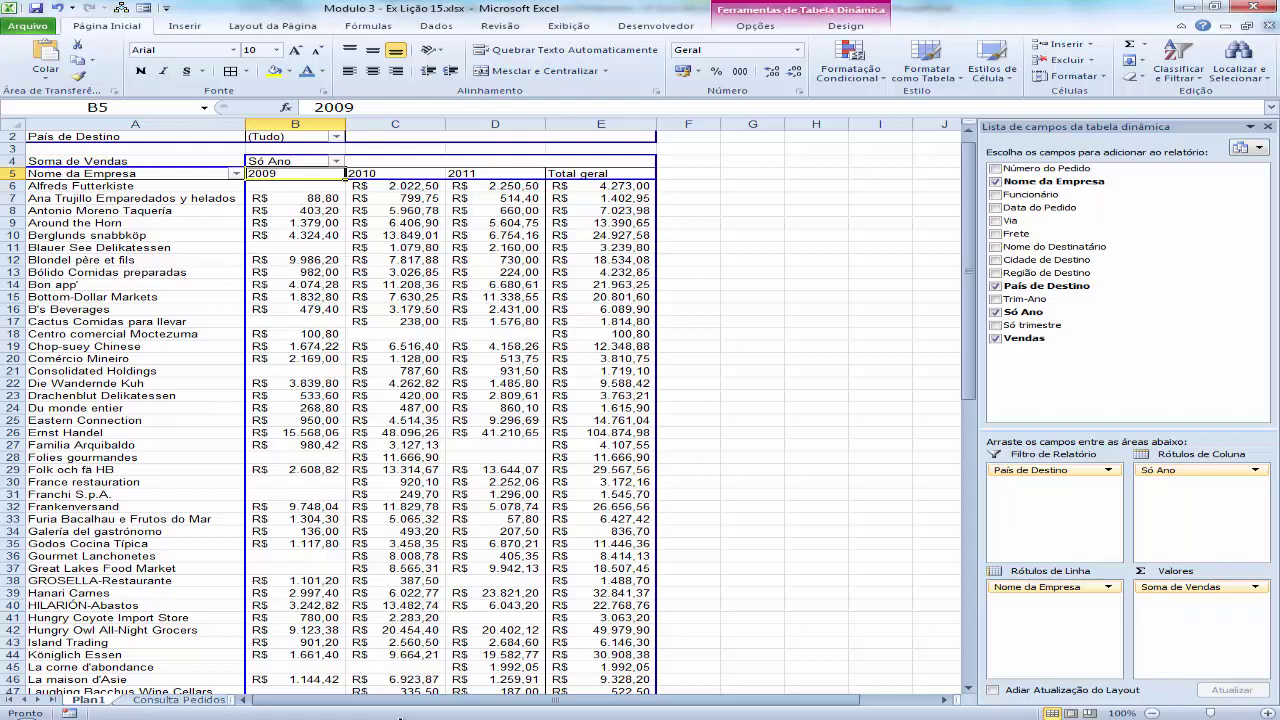
{"action": "left_click", "coordinate": [120, 210]}
{"action": "left_click", "coordinate": [130, 198]}
{"action": "left_click", "coordinate": [100, 210]}
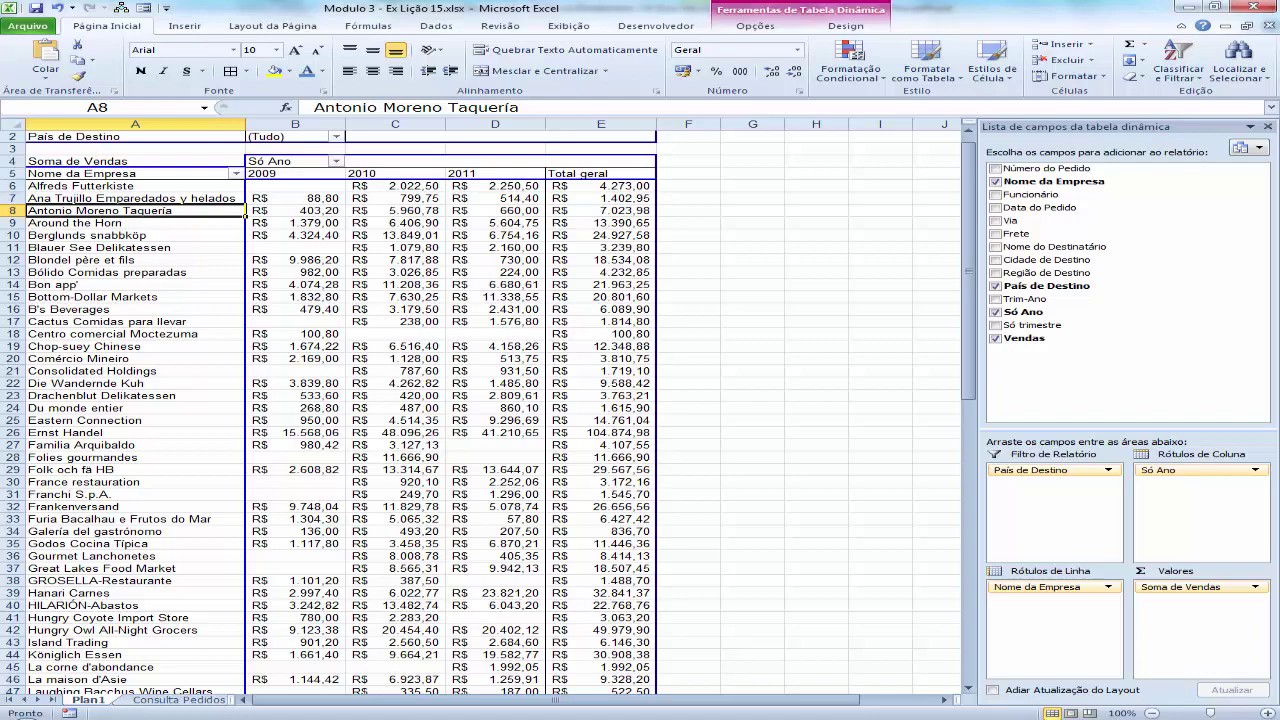
{"action": "left_click", "coordinate": [1268, 713]}
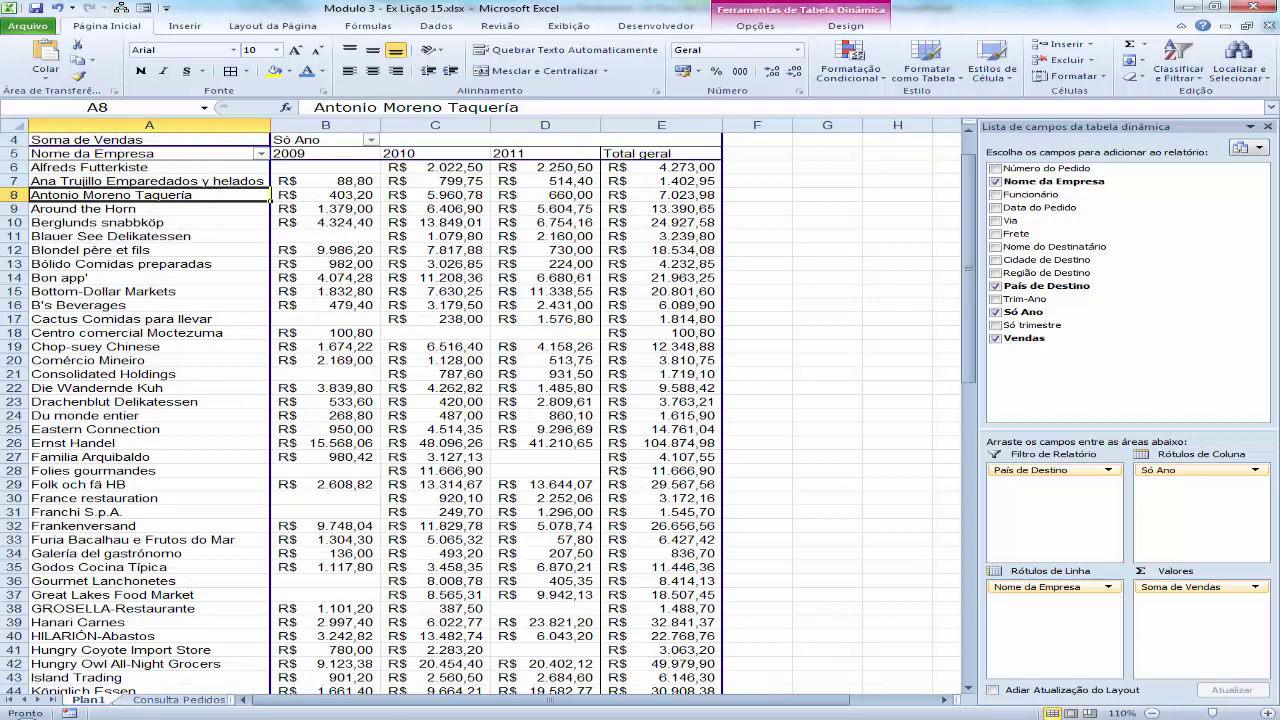
{"action": "scroll", "coordinate": [480, 400], "scroll_direction": "up", "scroll_amount": 1}
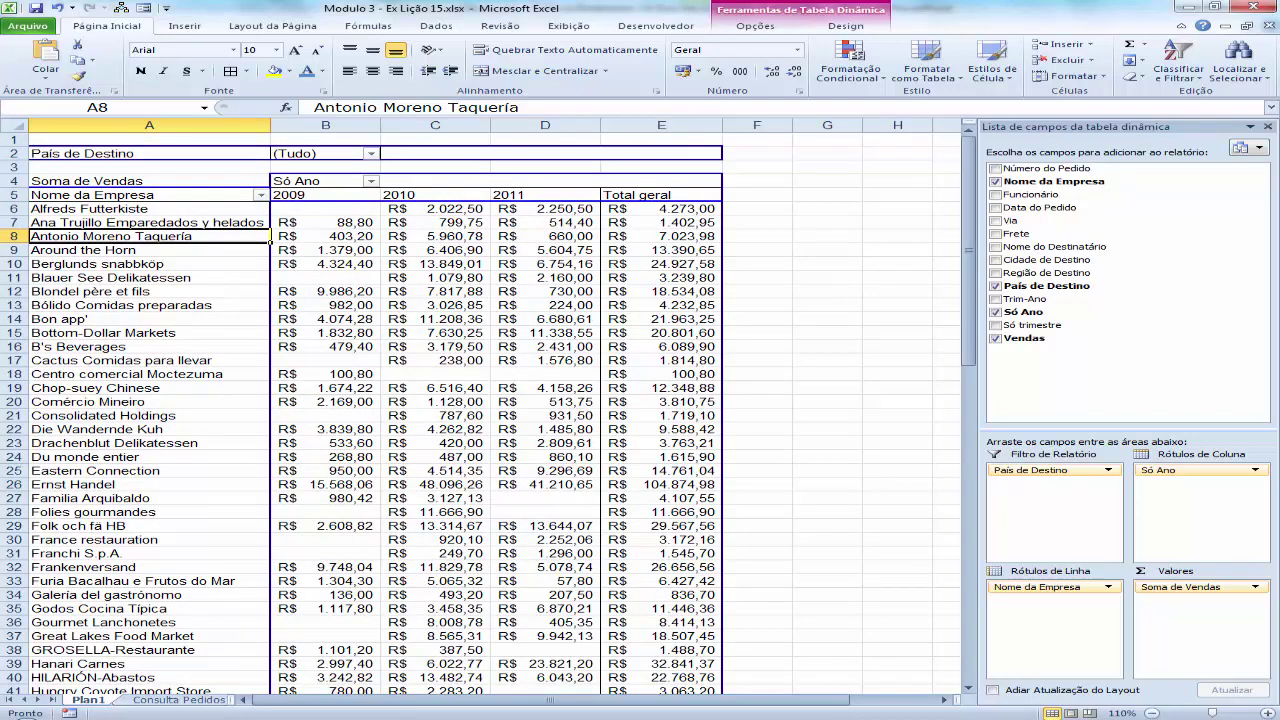
Step: Filter the pivot table's País de Destino report filter to Brasil only, with multiple-item selection enabled
{"action": "left_click", "coordinate": [370, 153]}
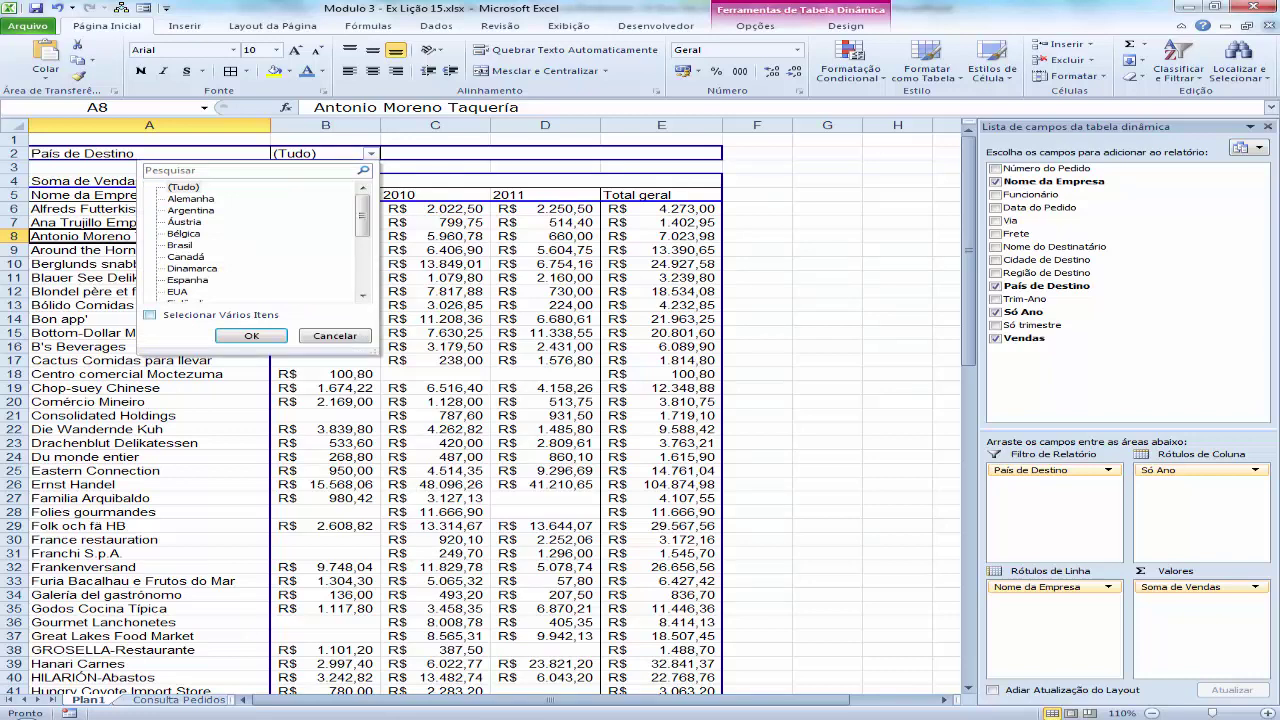
{"action": "left_click", "coordinate": [149, 315]}
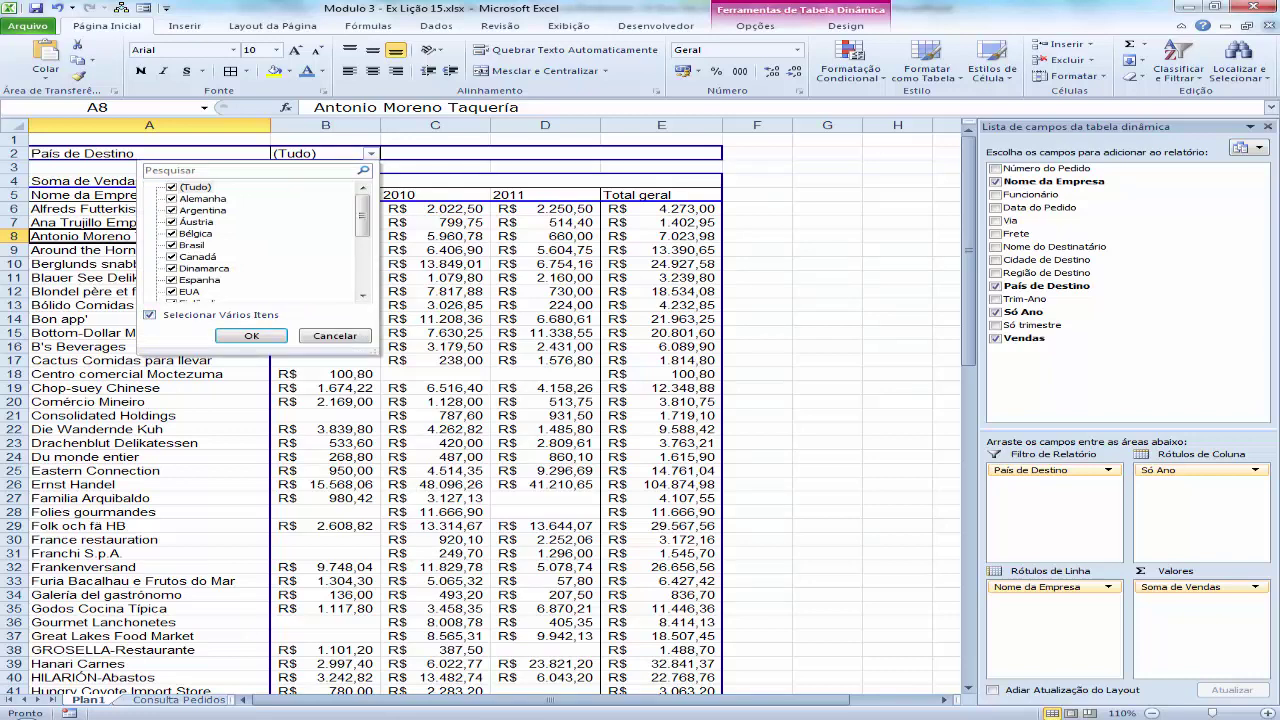
{"action": "left_click", "coordinate": [171, 187]}
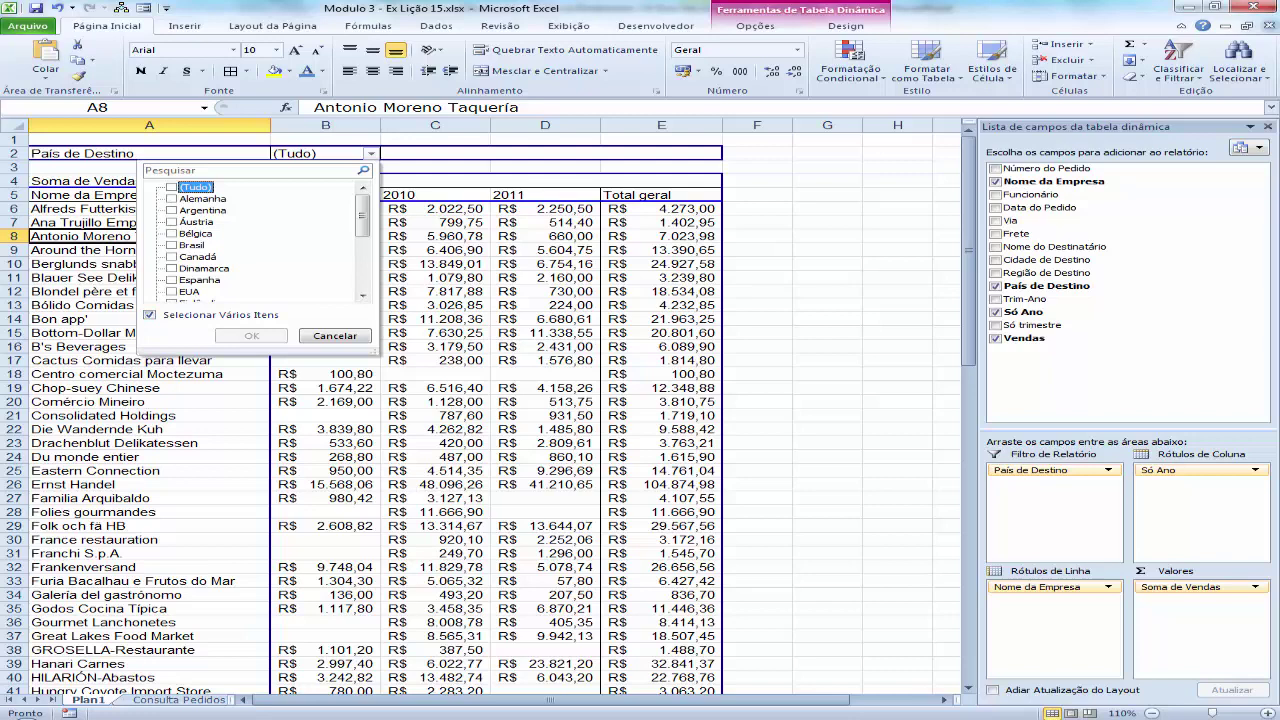
{"action": "left_click", "coordinate": [172, 245]}
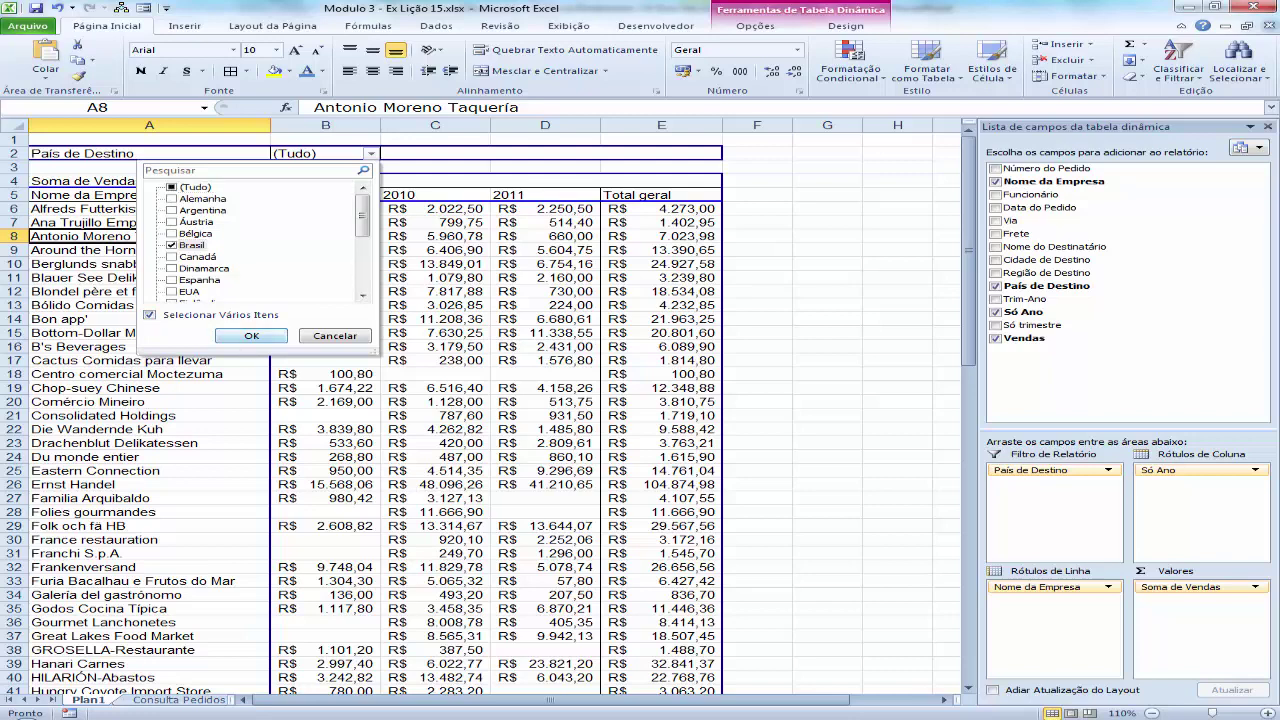
{"action": "left_click", "coordinate": [251, 335]}
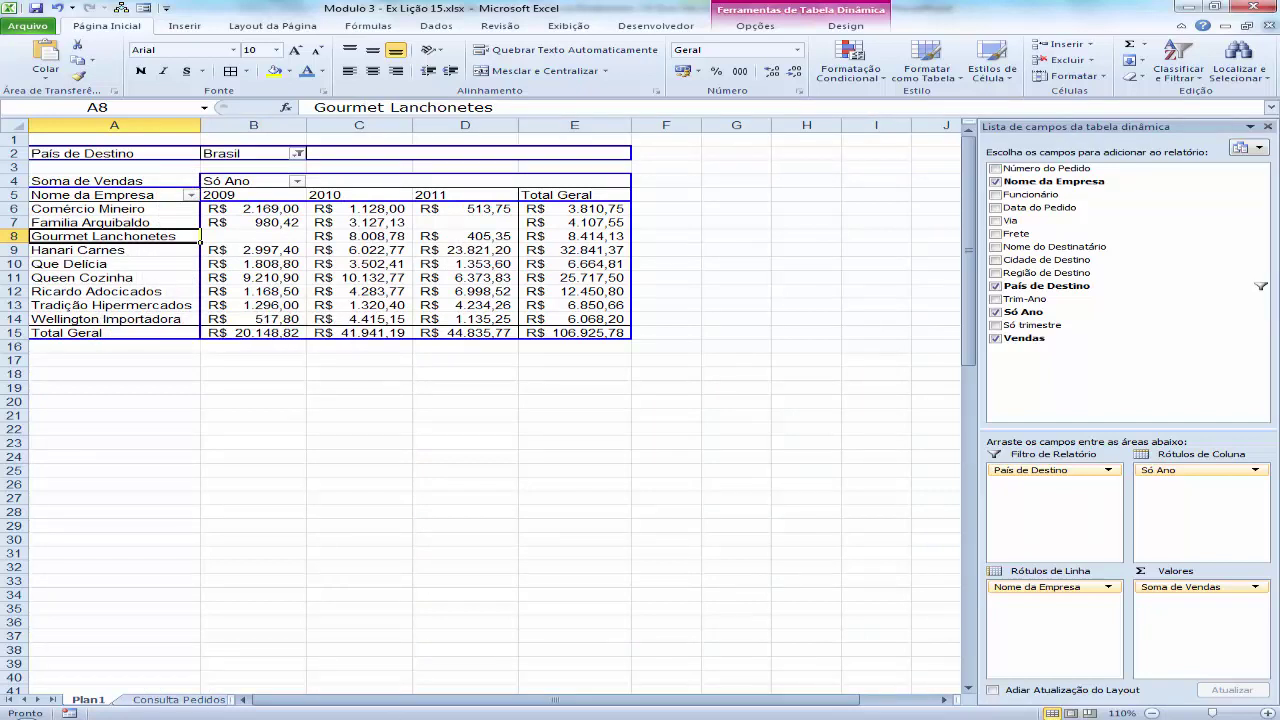
Step: Examine the company names, year columns and sales values in the filtered pivot table
{"action": "mouse_move", "coordinate": [590, 292]}
{"action": "left_click", "coordinate": [253, 250]}
{"action": "left_click_drag", "start_coordinate": [114, 208], "coordinate": [114, 318]}
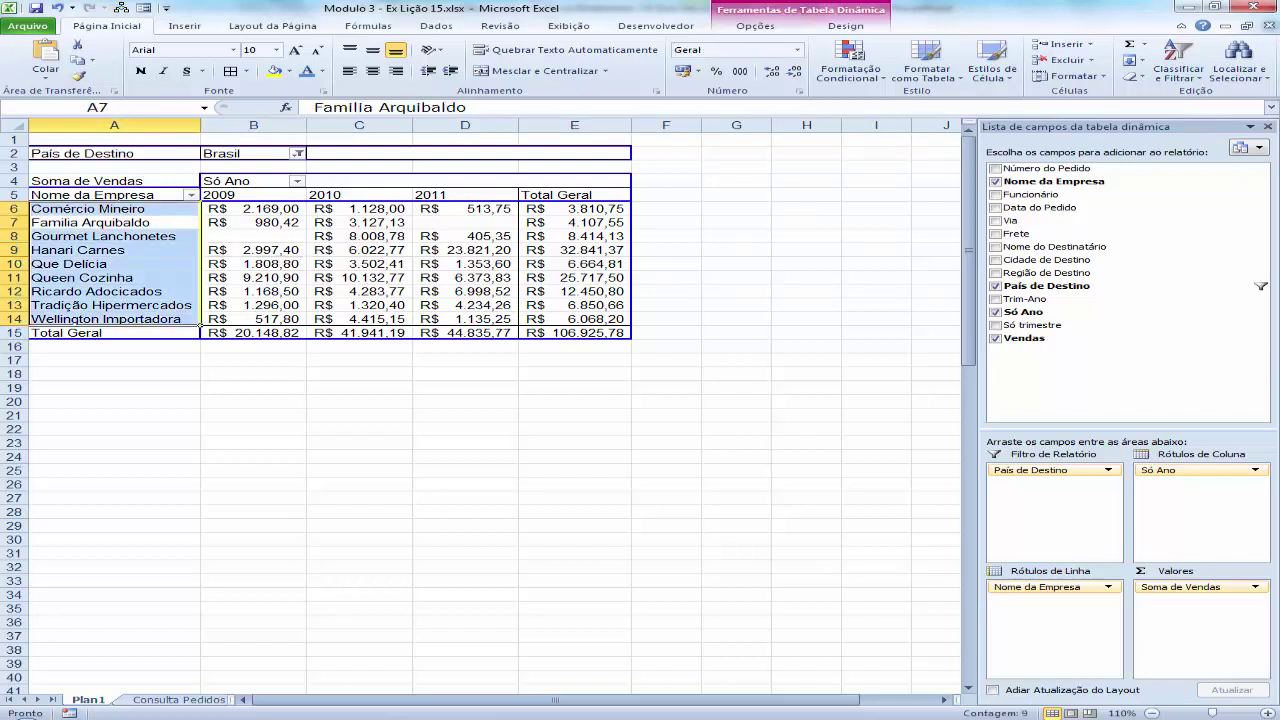
{"action": "left_click", "coordinate": [253, 194]}
{"action": "left_click", "coordinate": [253, 222]}
{"action": "left_click", "coordinate": [359, 250]}
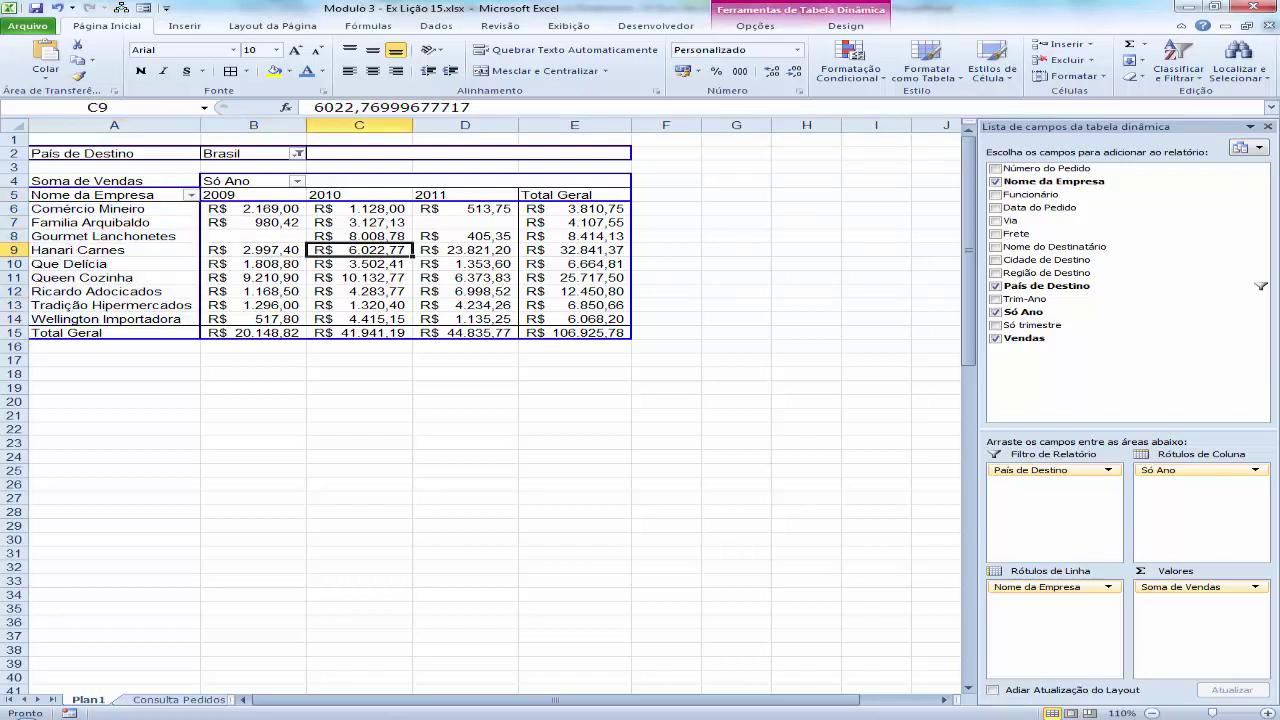
{"action": "left_click", "coordinate": [253, 263]}
Step: Insert a clustered column pivot chart based on the pivot table
{"action": "mouse_move", "coordinate": [340, 332]}
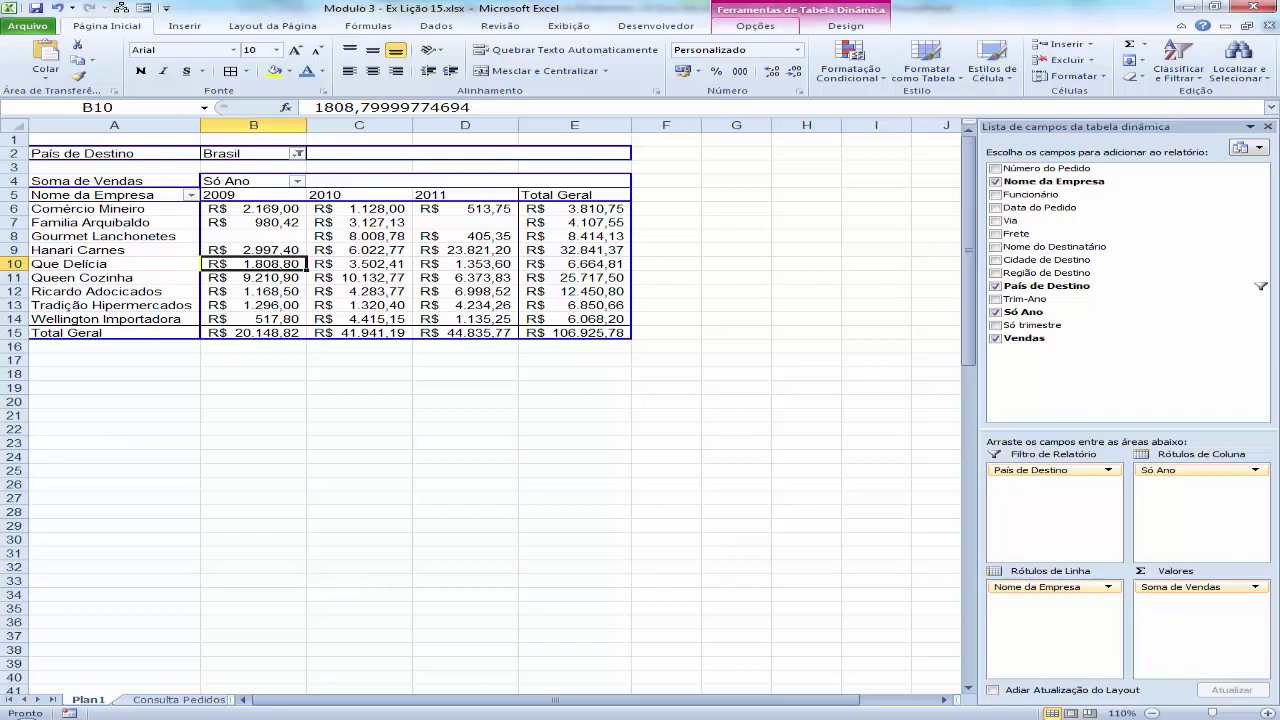
{"action": "left_click", "coordinate": [755, 26]}
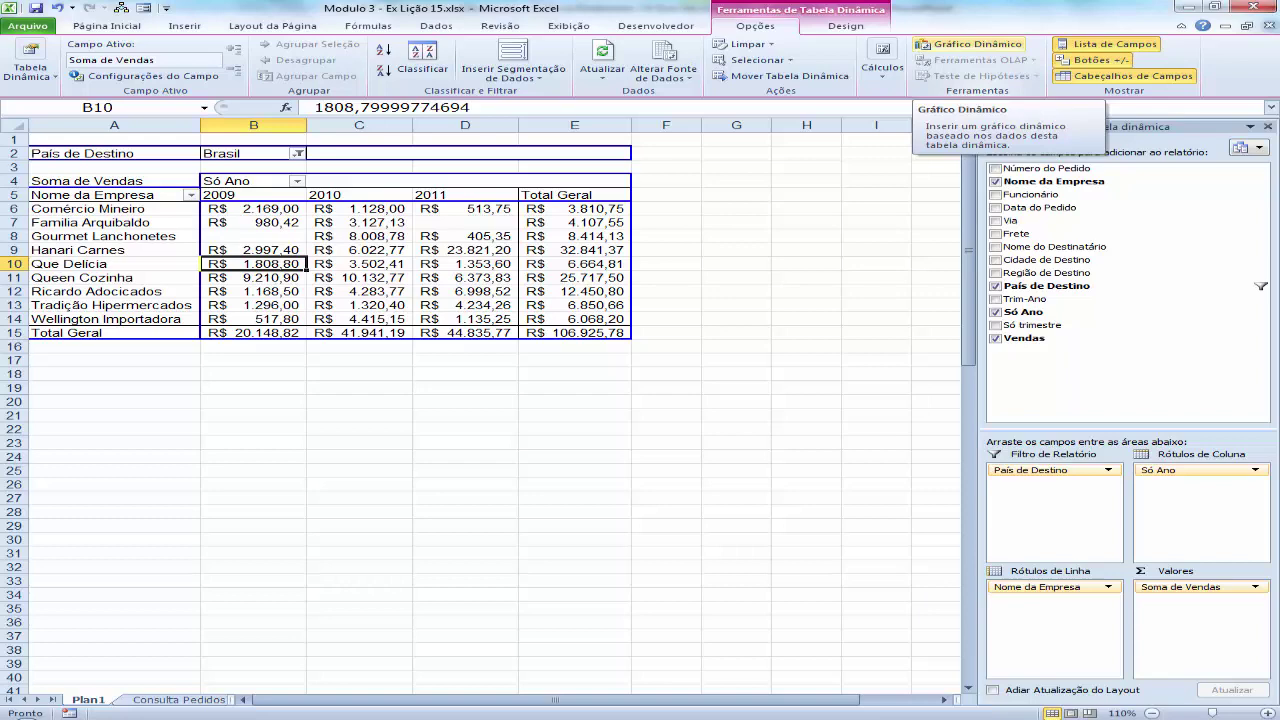
{"action": "left_click", "coordinate": [968, 44]}
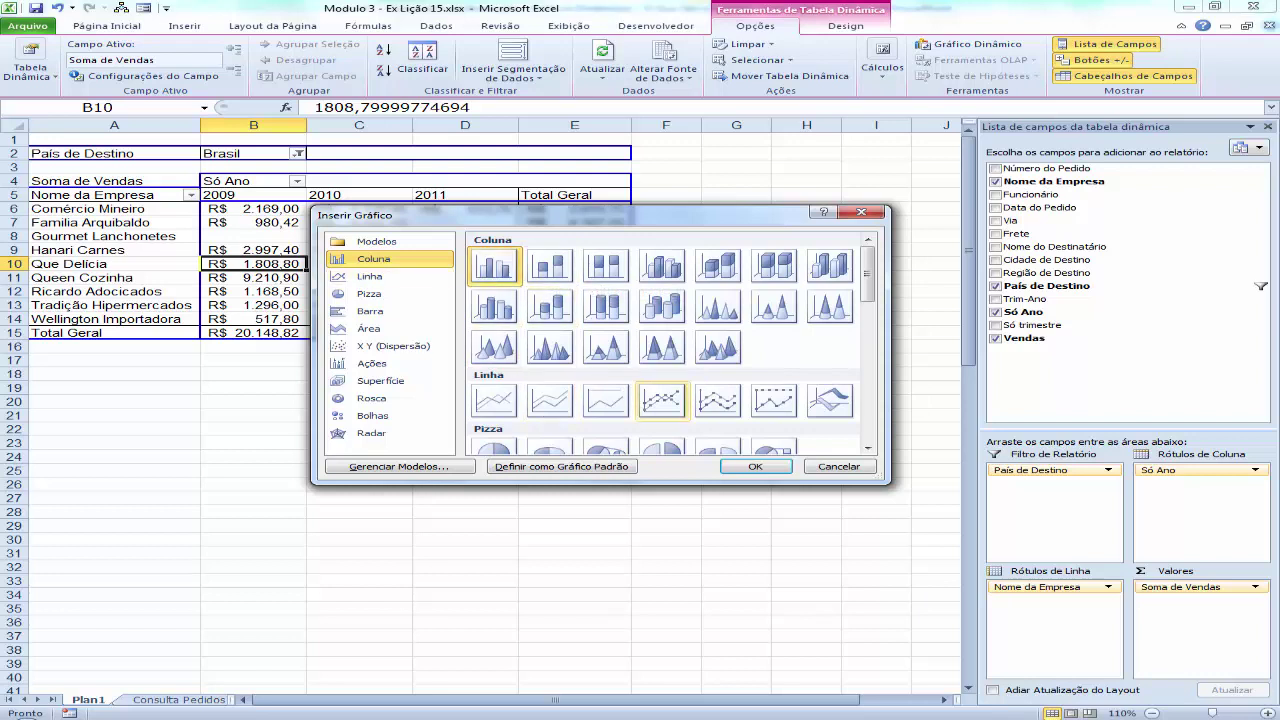
{"action": "left_click", "coordinate": [755, 466]}
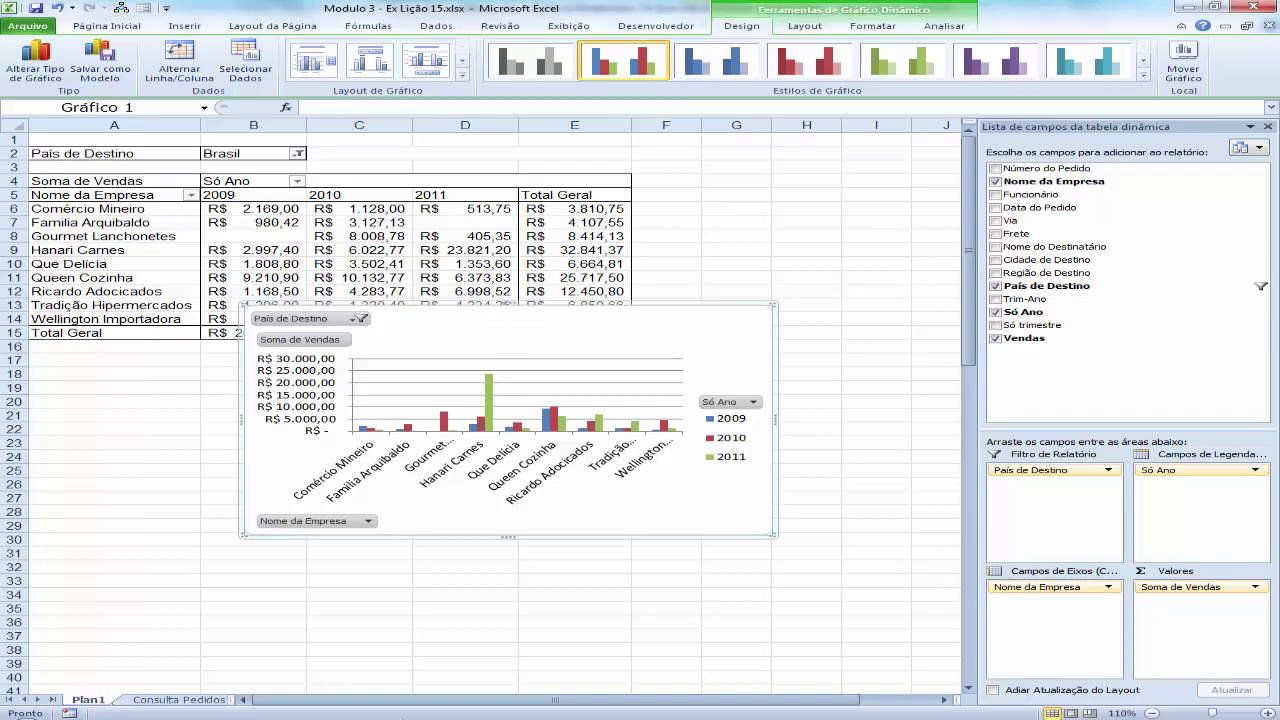
Step: Move the pivot chart below the pivot table and enlarge it to span roughly columns A to G, down to row 40
{"action": "left_click_drag", "start_coordinate": [510, 330], "coordinate": [332, 388]}
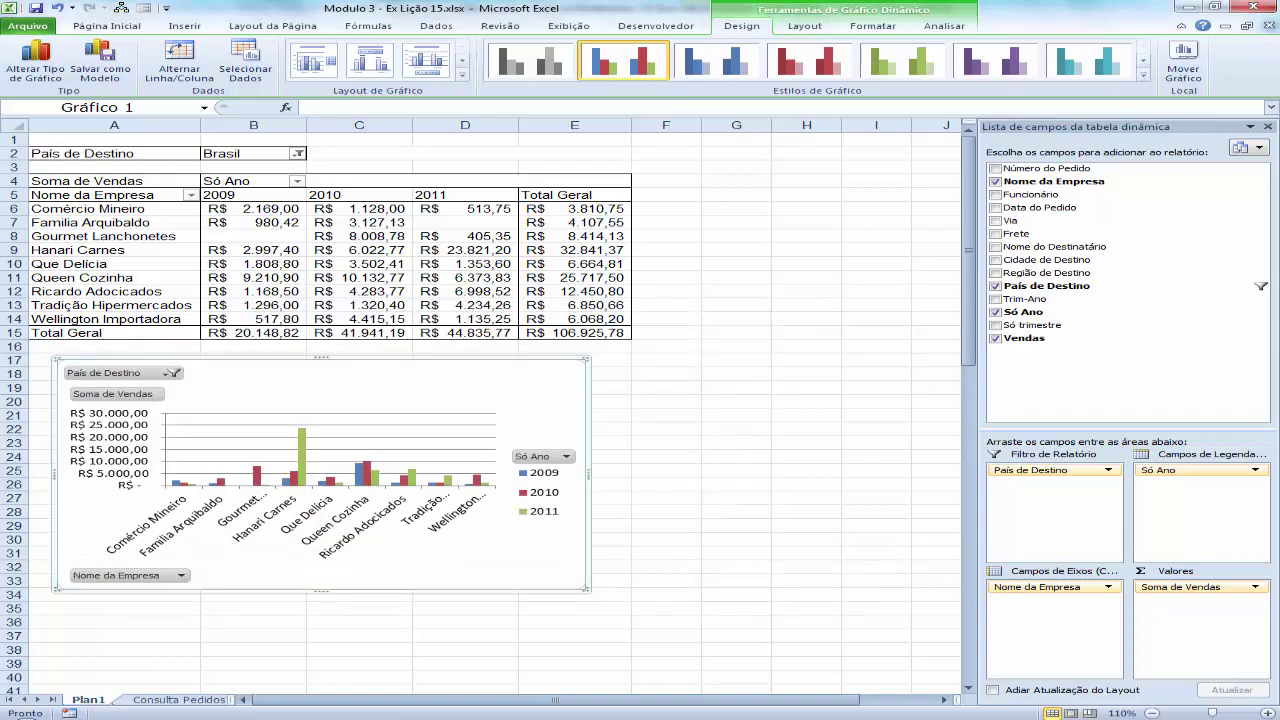
{"action": "scroll", "coordinate": [332, 388], "scroll_direction": "down", "scroll_amount": 1}
{"action": "scroll", "coordinate": [332, 388], "scroll_direction": "down", "scroll_amount": 1}
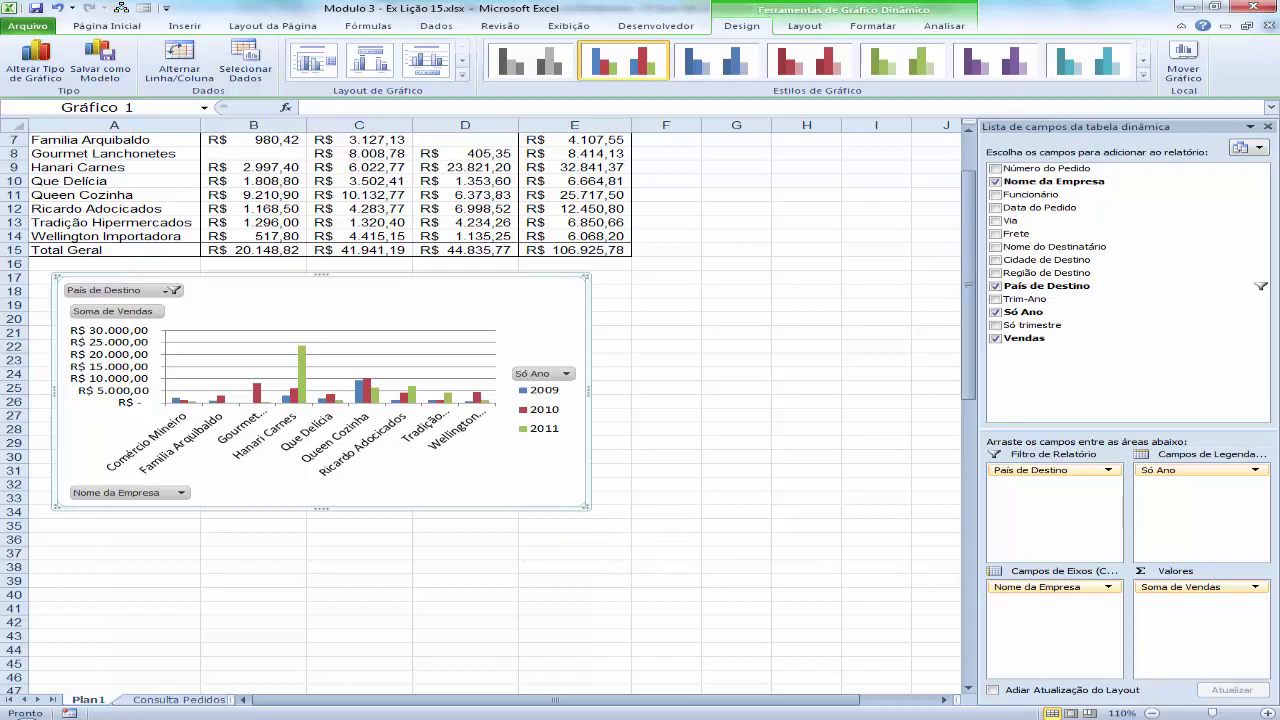
{"action": "left_click_drag", "start_coordinate": [588, 507], "coordinate": [802, 604]}
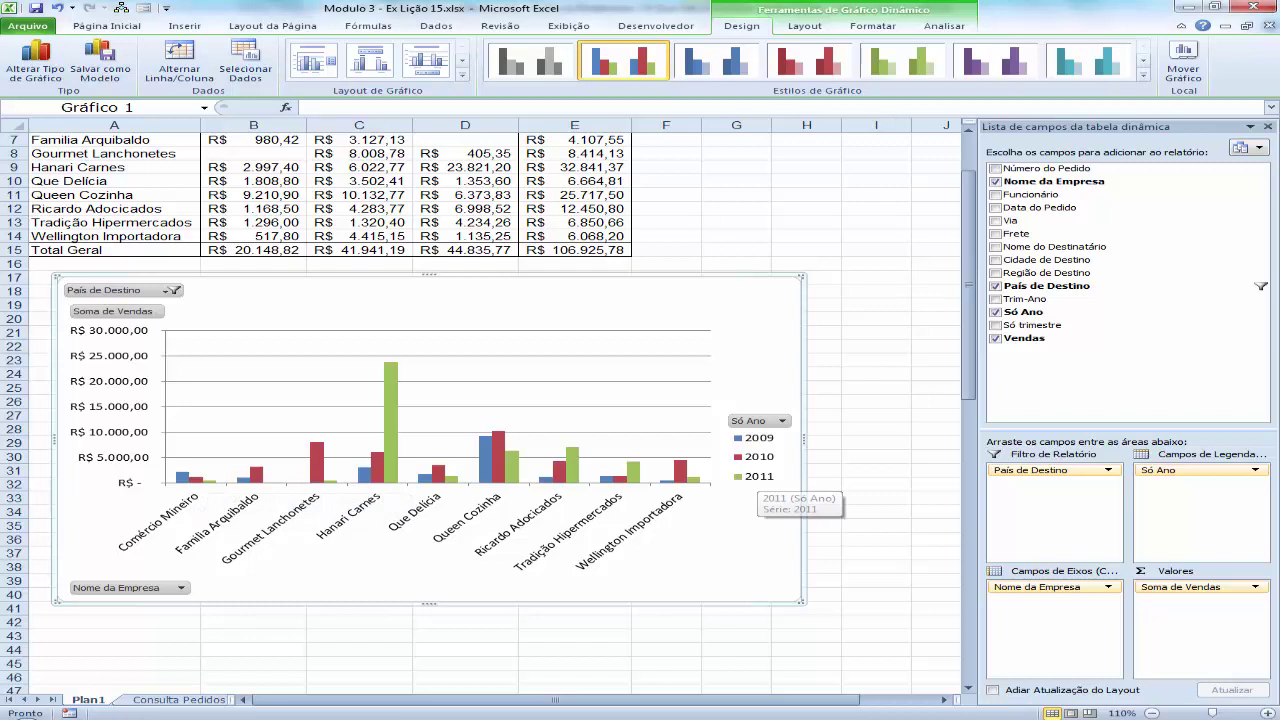
Step: Filter the pivot chart's Só Ano field to show only 2010
{"action": "mouse_move", "coordinate": [209, 481]}
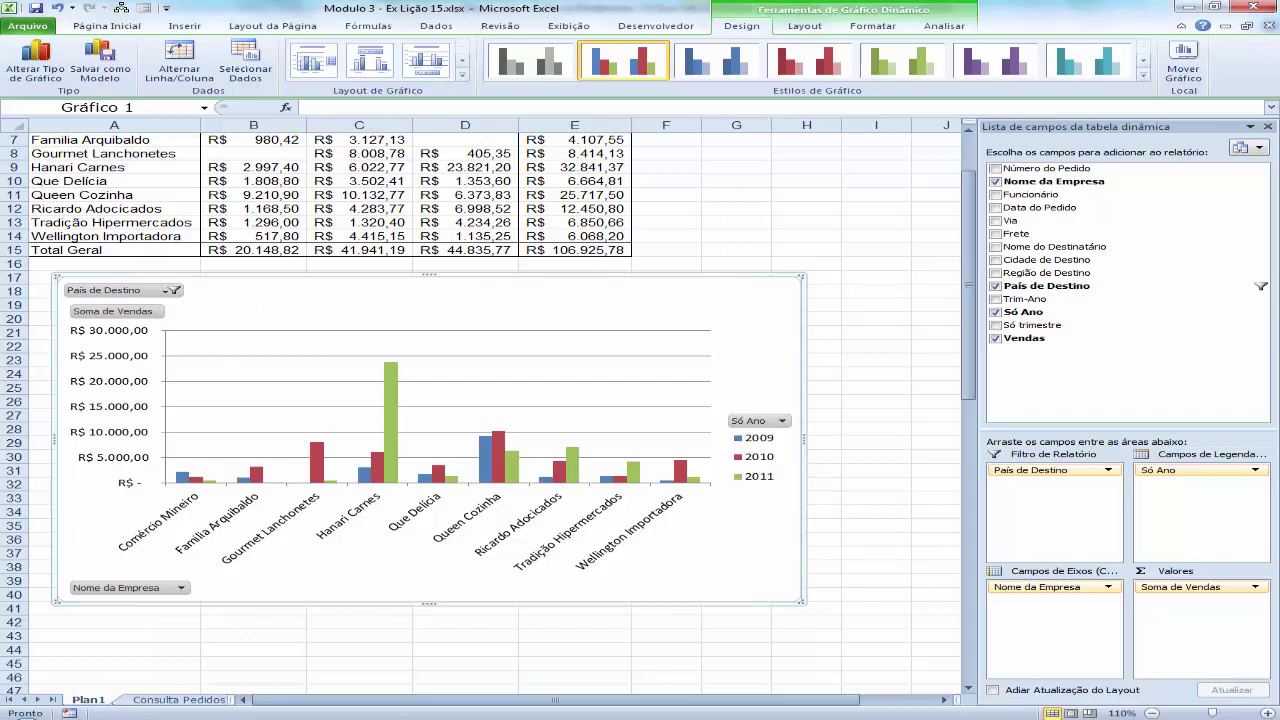
{"action": "left_click", "coordinate": [782, 421]}
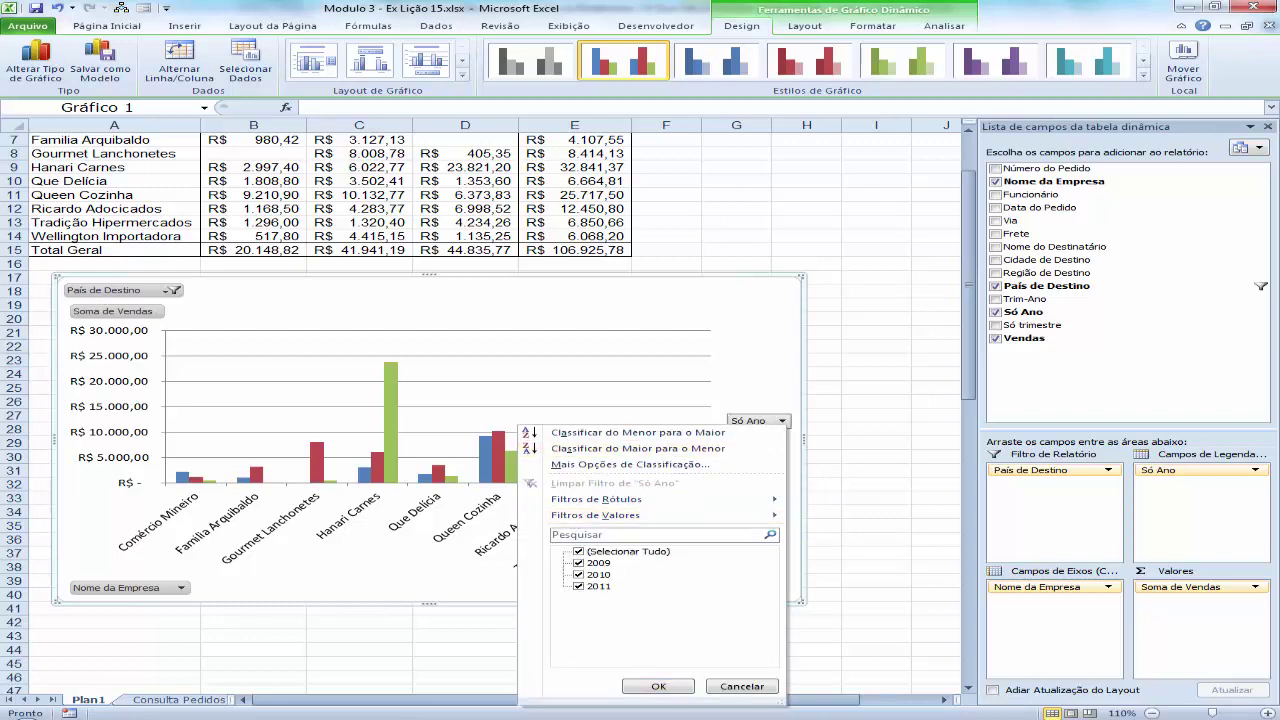
{"action": "left_click", "coordinate": [578, 551]}
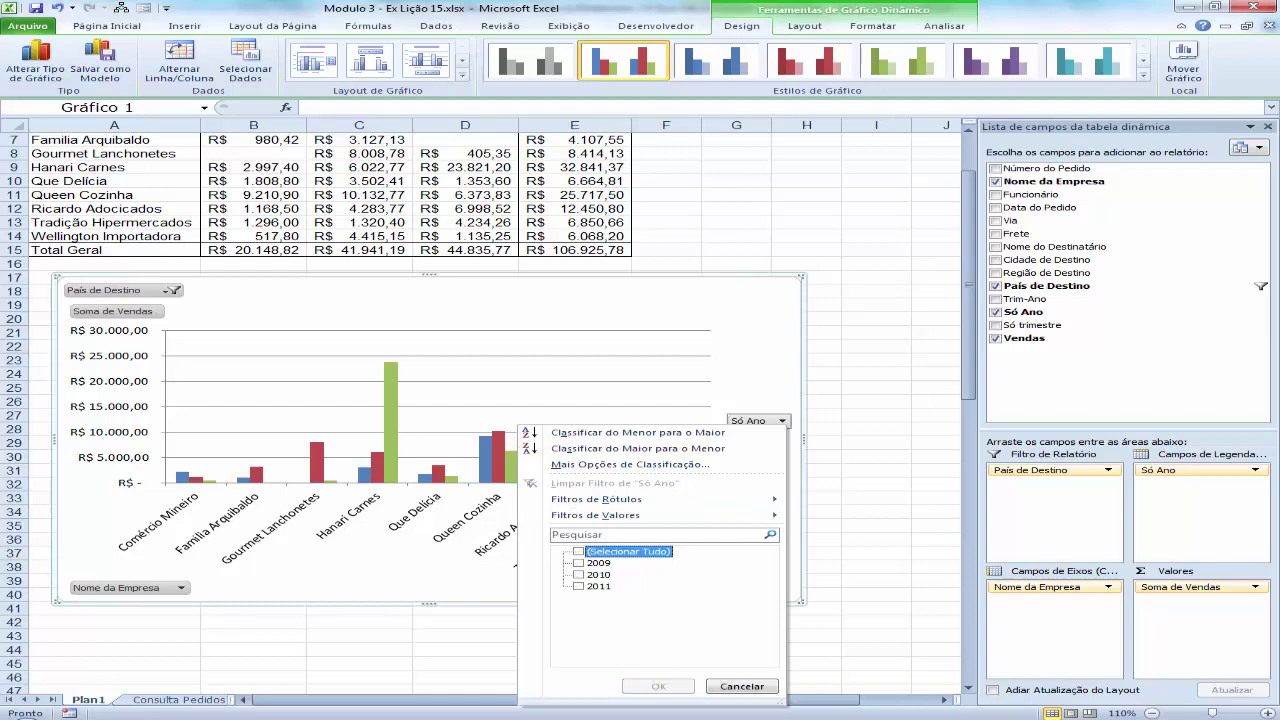
{"action": "left_click", "coordinate": [578, 575]}
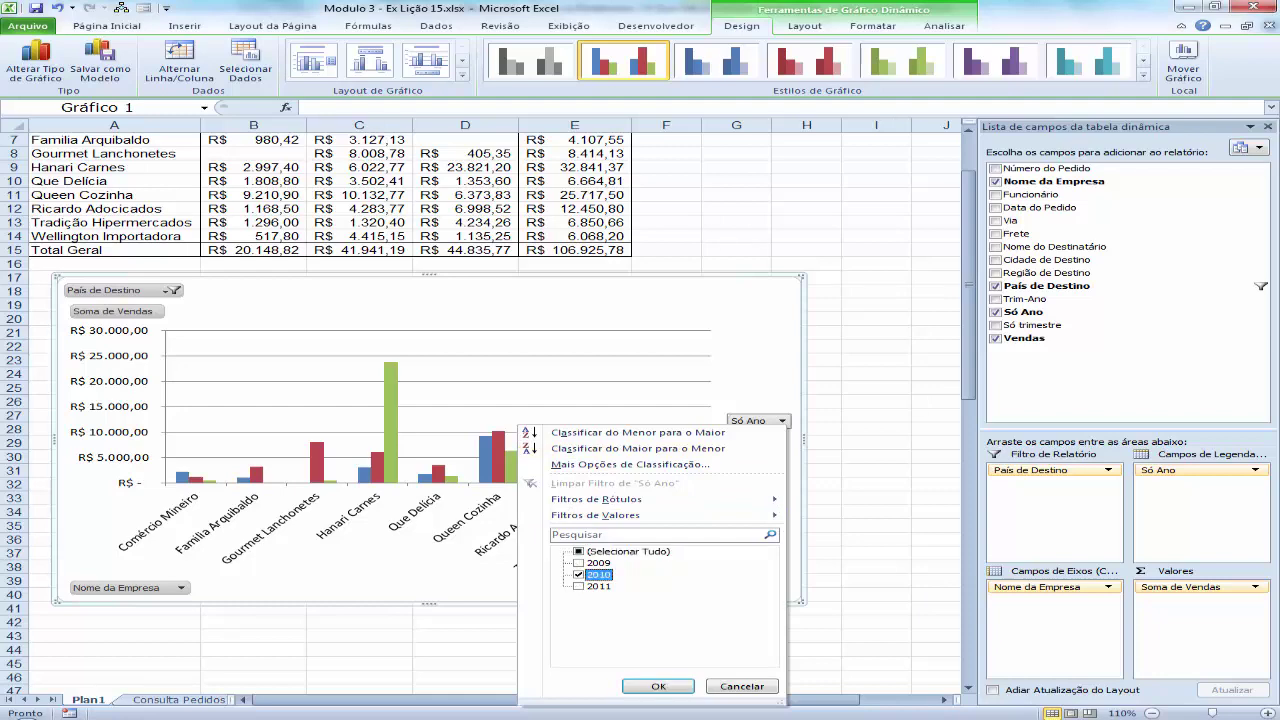
{"action": "left_click", "coordinate": [658, 686]}
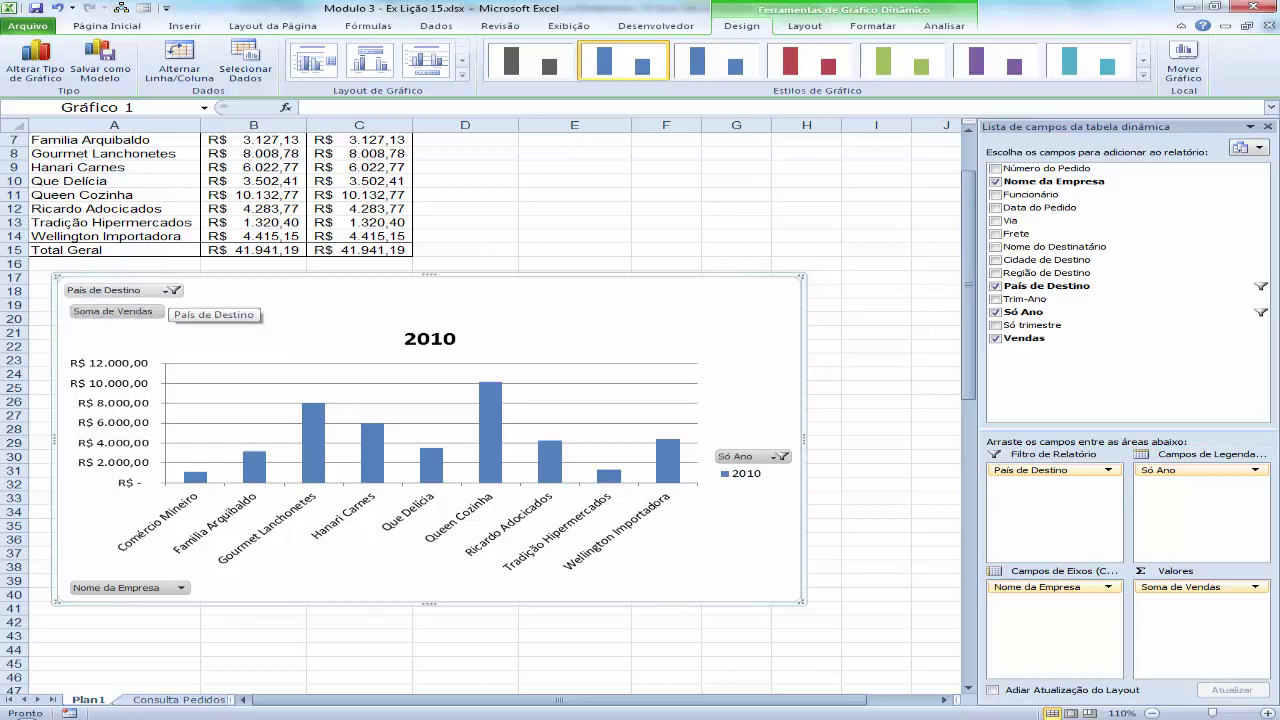
Step: Change the pivot chart's País de Destino filter to Alemanha only
{"action": "left_click", "coordinate": [174, 290]}
{"action": "left_click", "coordinate": [36, 321]}
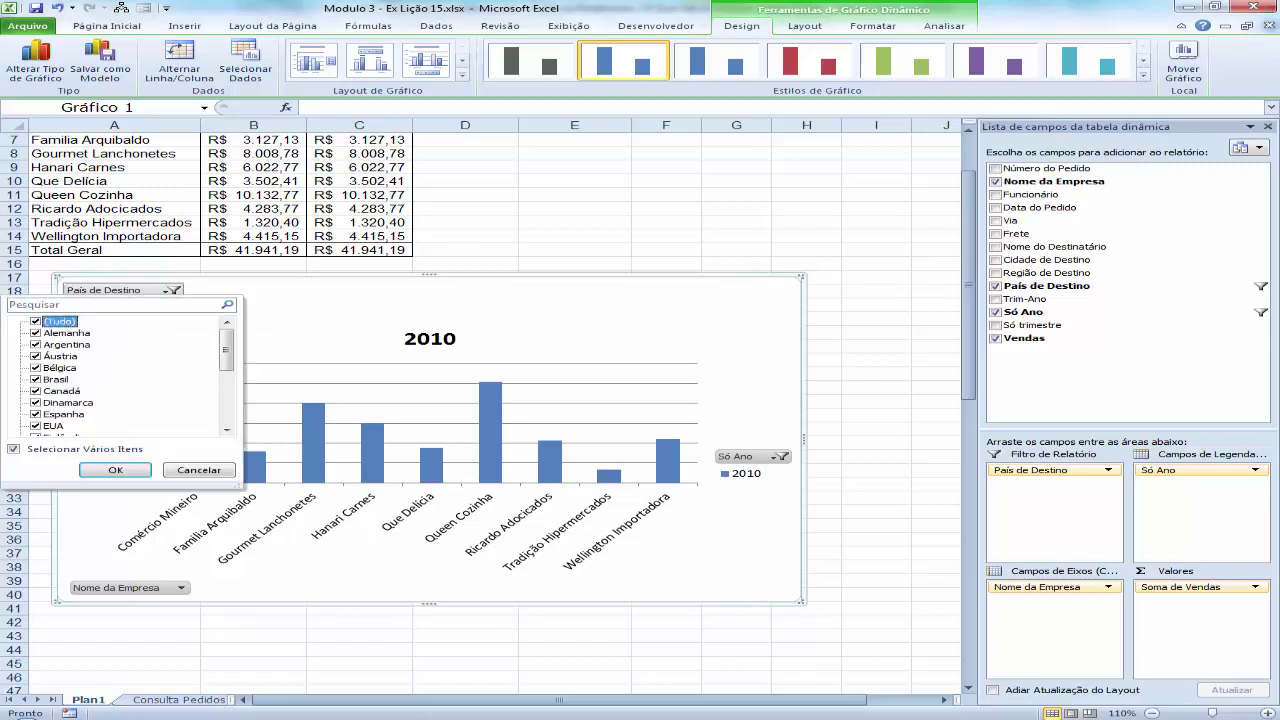
{"action": "key", "text": "space"}
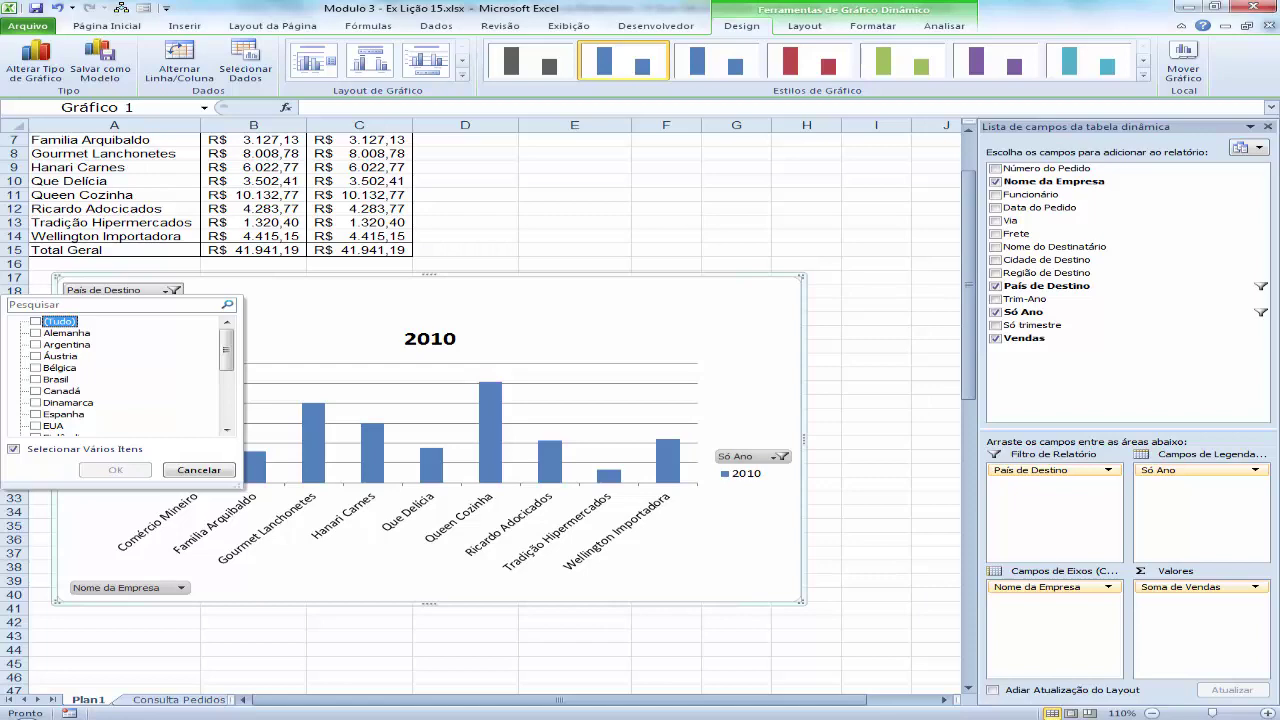
{"action": "key", "text": "Down"}
{"action": "key", "text": "space"}
{"action": "key", "text": "Return"}
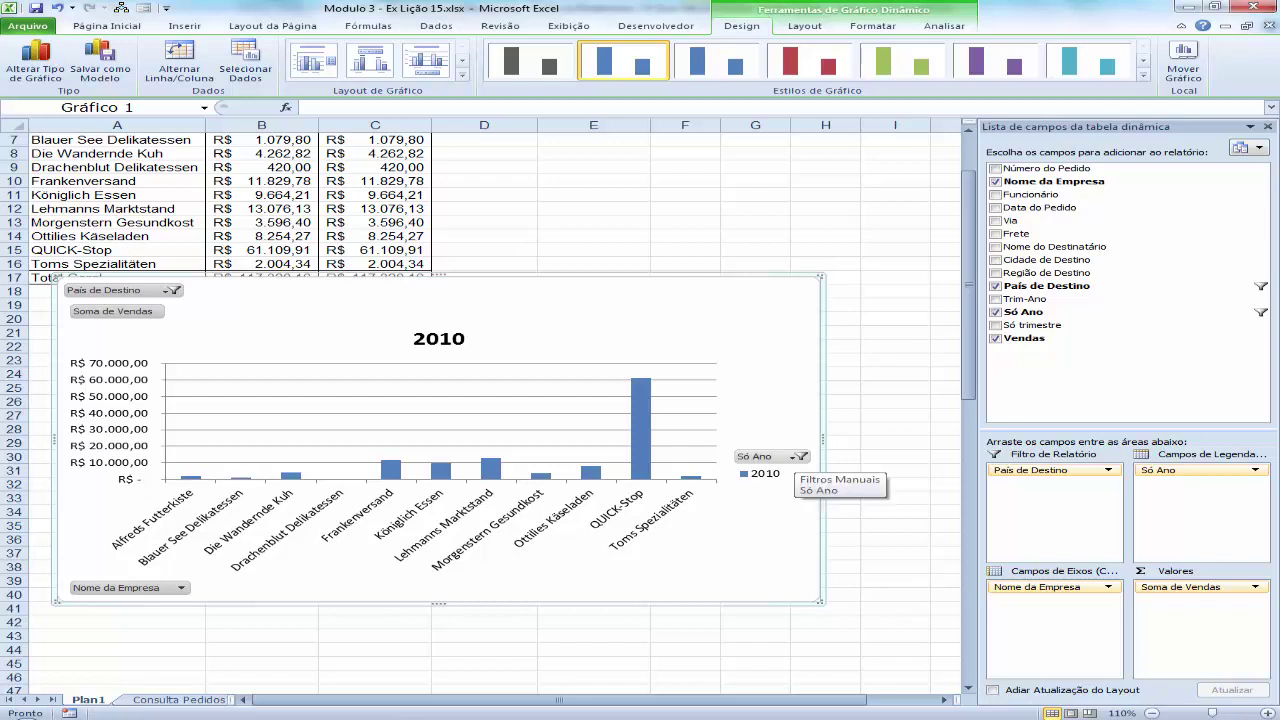
Step: Add 2009 to the years shown by the pivot chart's Só Ano filter
{"action": "left_click", "coordinate": [801, 456]}
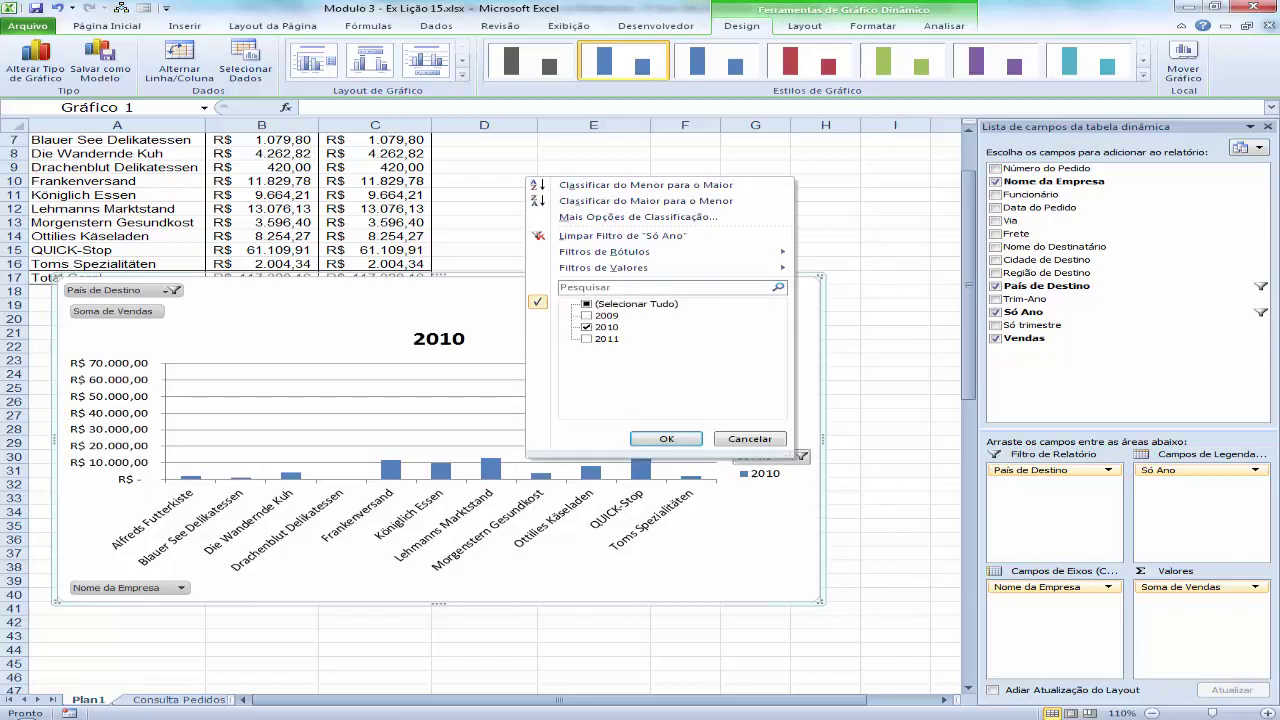
{"action": "left_click", "coordinate": [600, 315]}
{"action": "left_click", "coordinate": [666, 438]}
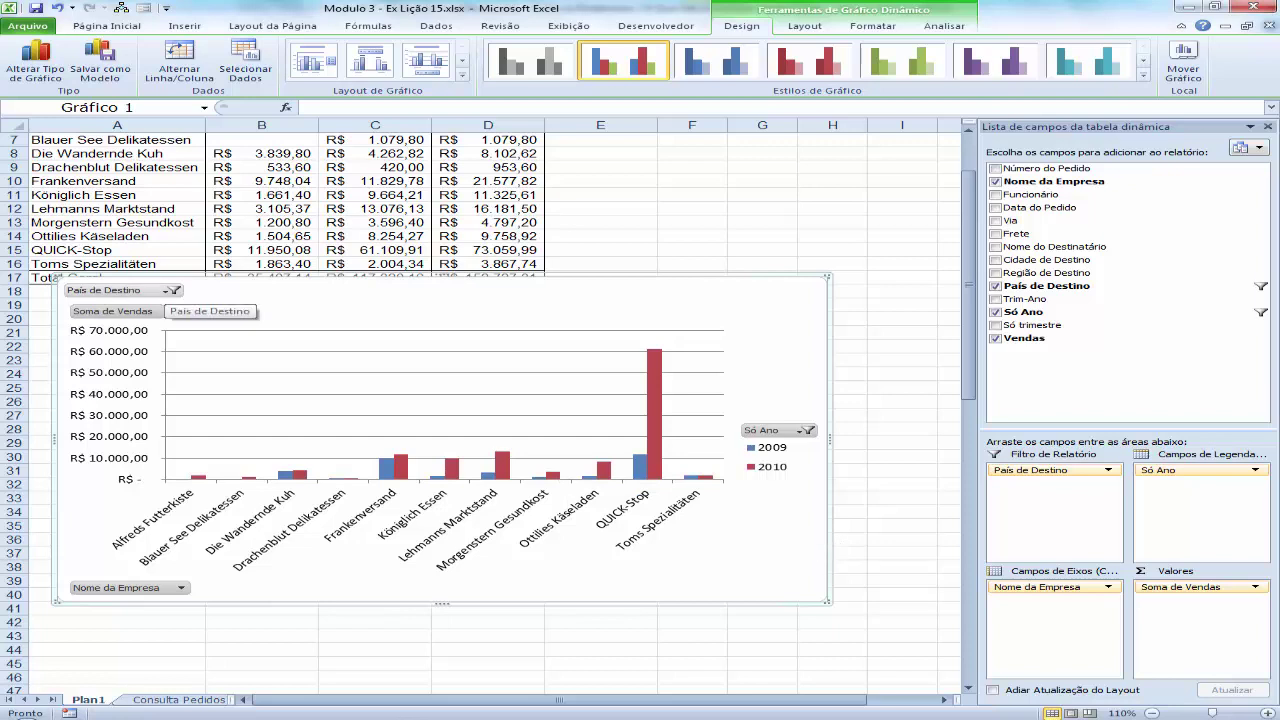
Step: Change the pivot chart's País de Destino filter from Alemanha to Brasil
{"action": "left_click", "coordinate": [174, 290]}
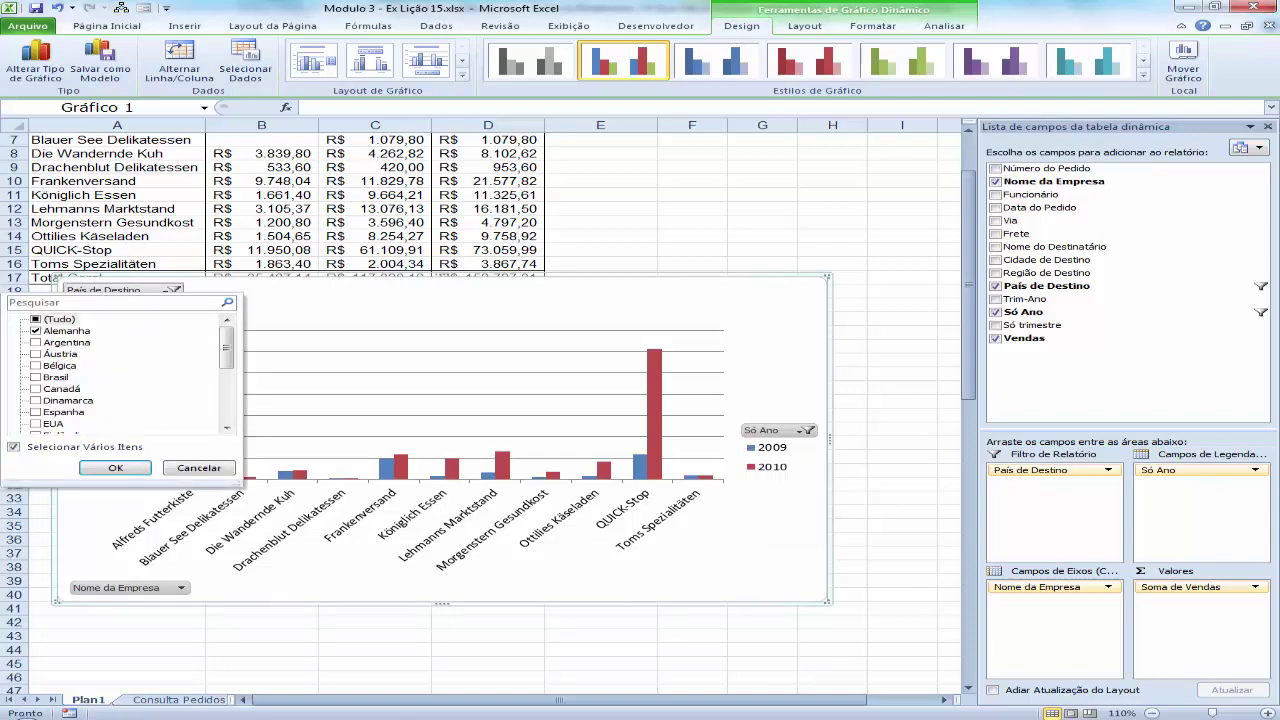
{"action": "left_click", "coordinate": [36, 330]}
{"action": "left_click", "coordinate": [36, 377]}
{"action": "left_click", "coordinate": [115, 468]}
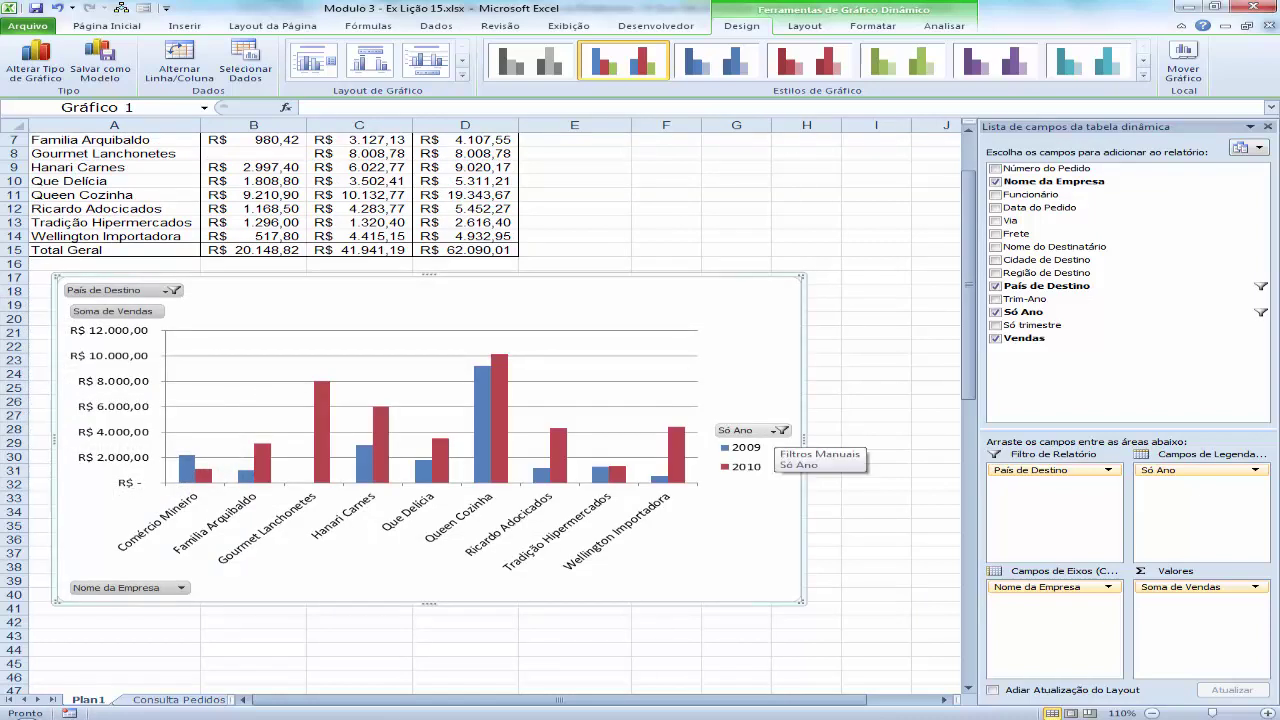
Step: Include 2011 in the pivot chart's Só Ano filter
{"action": "left_click", "coordinate": [783, 430]}
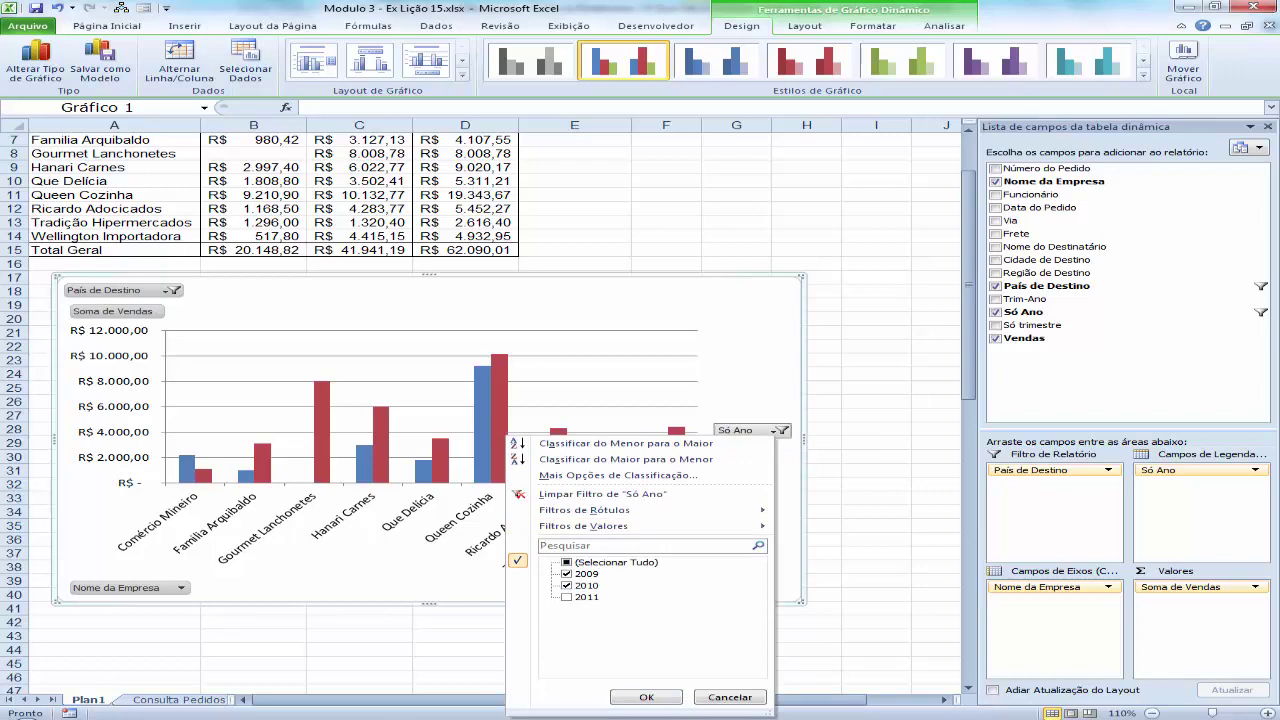
{"action": "left_click", "coordinate": [567, 597]}
{"action": "left_click", "coordinate": [646, 697]}
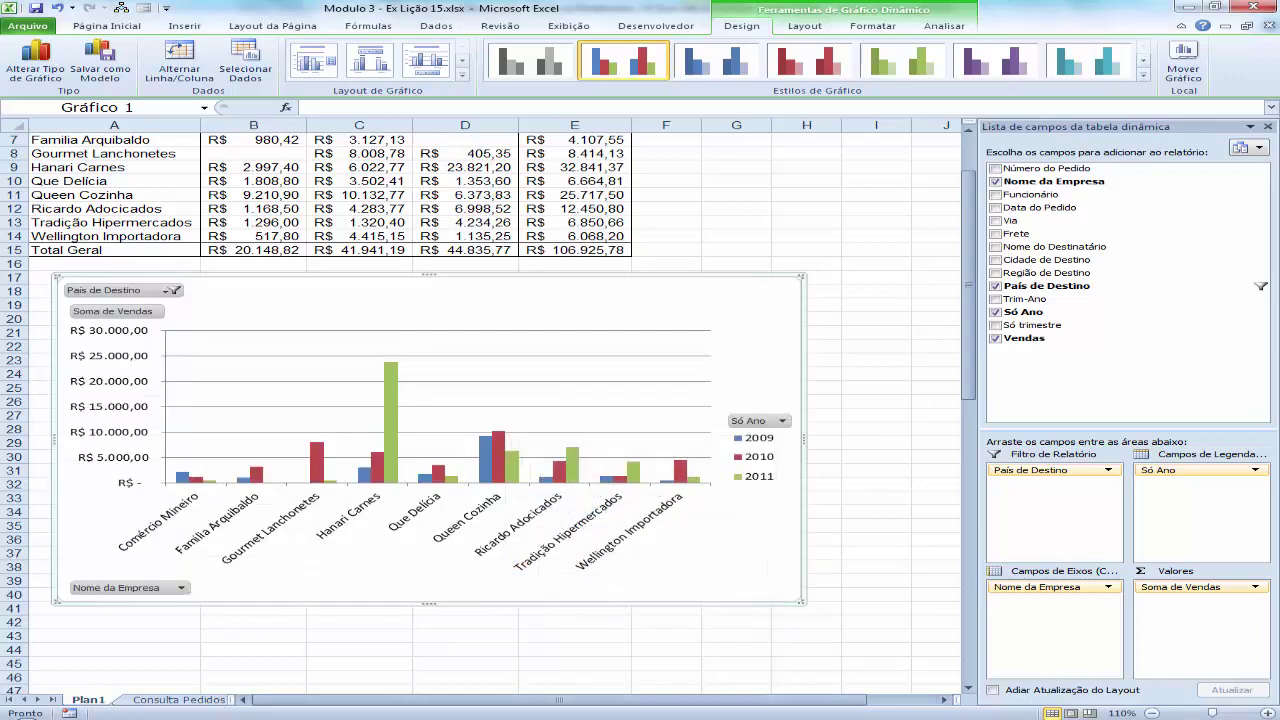